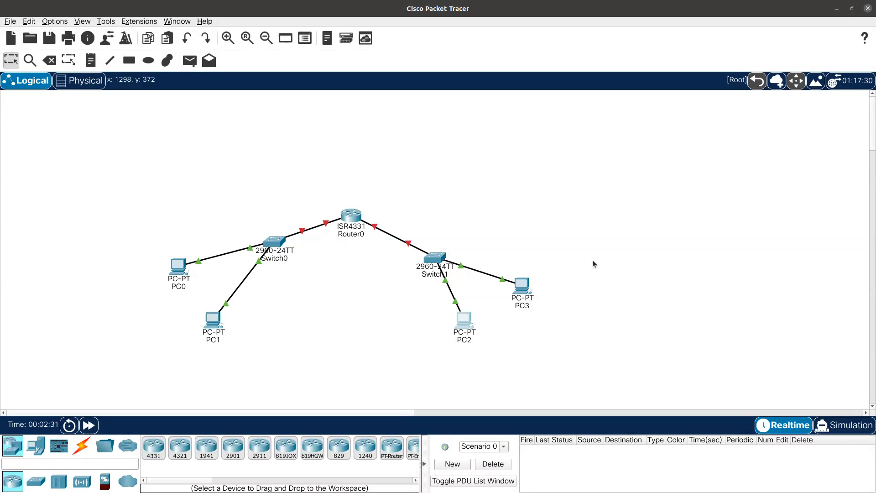
Open Router0's command line, decline the initial configuration dialog with no, and enter privileged mode with enable
left_click(348, 220)
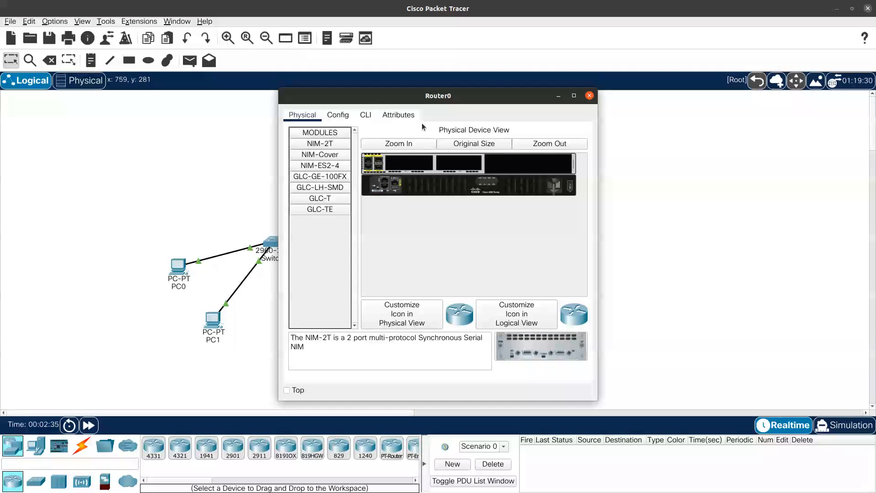
left_click(366, 115)
type("no")
key("Return")
key("Return")
key("Return")
type("enable")
key("Return")
key("Return")
key("Return")
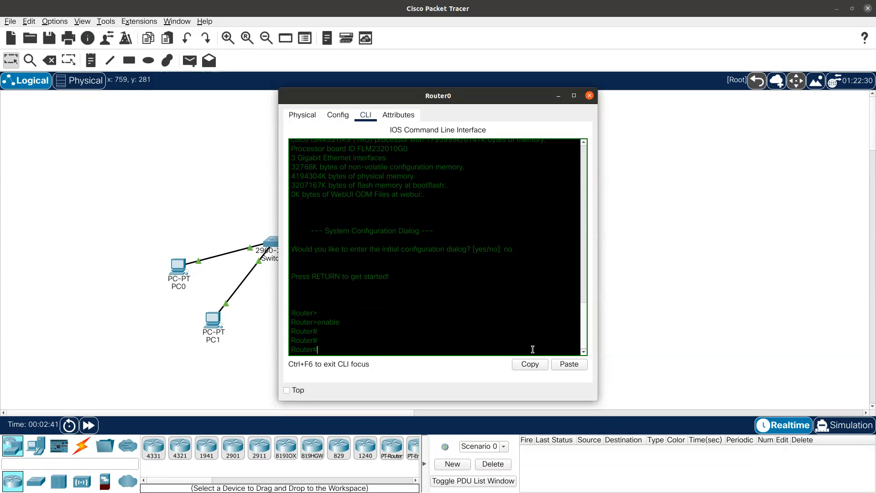
Enter global configuration mode on Router0 with configure terminal
type("configur")
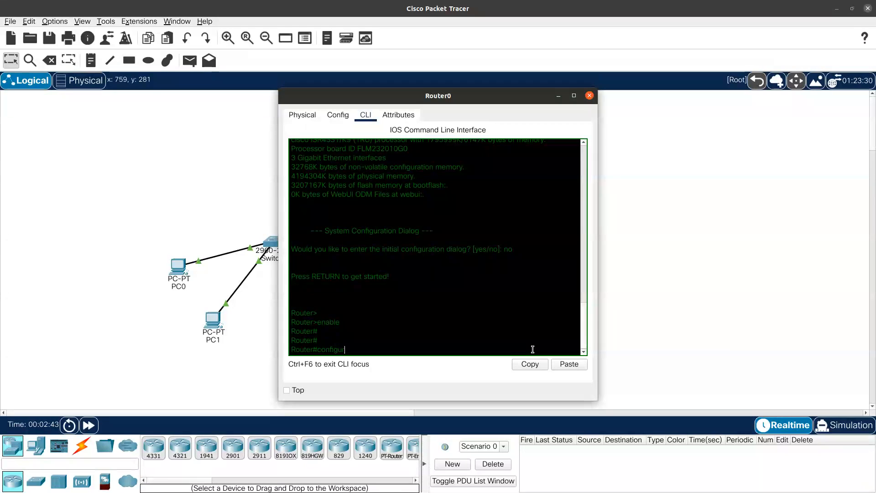
type("e termianl")
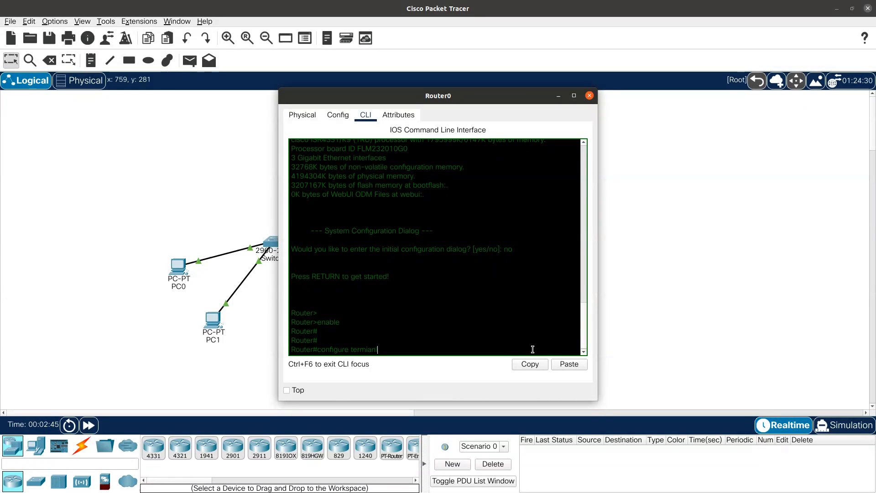
key("BackSpace")
type("nal")
key("Return")
key("Return")
key("Return")
key("Return")
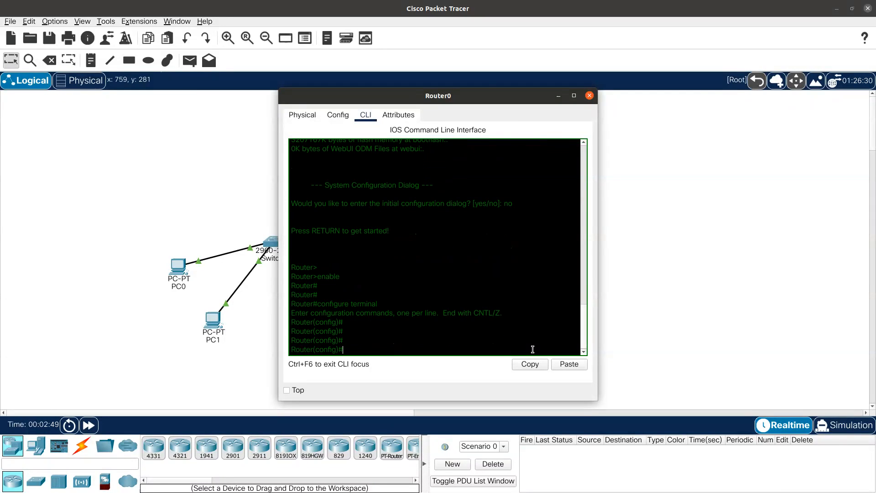
Assign IP address 192.168.1.1 with mask 255.255.255.0 to Router0's gigabitEthernet0/0/0 interface
type("interface gigabi")
key("Tab")
type("0/0")
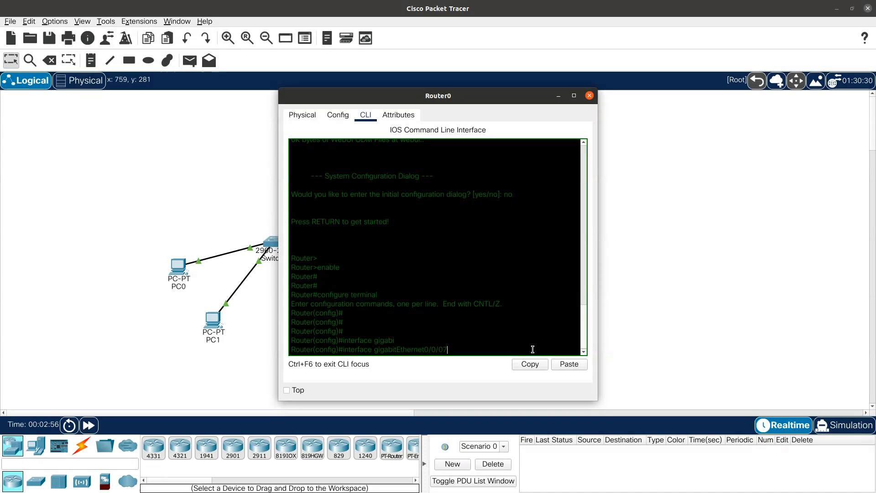
key("Return")
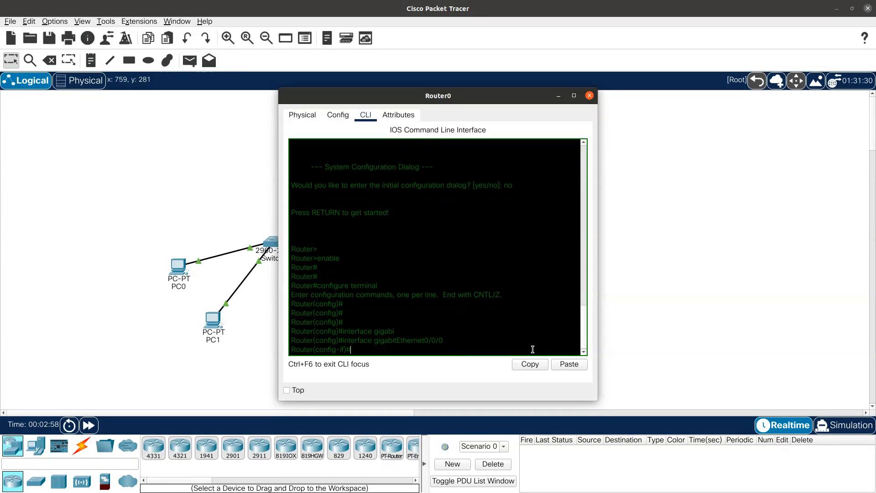
type("ip address 192.168.1.1 255.25")
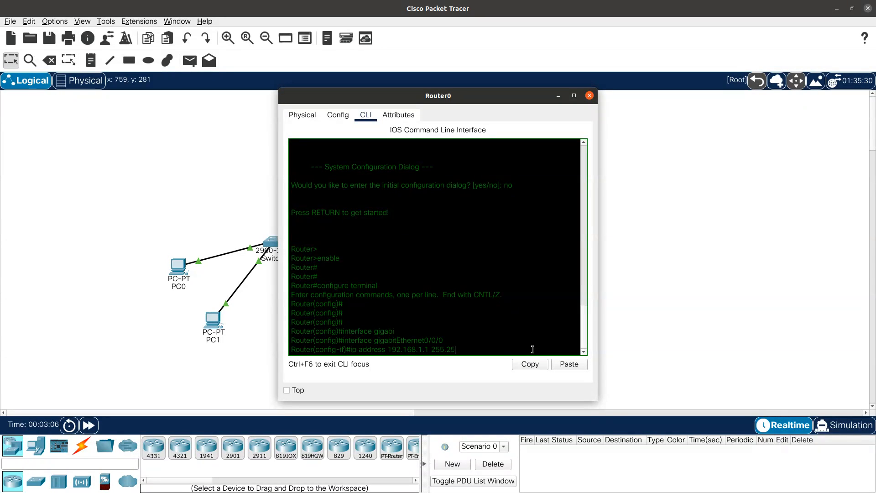
type("5.255.255.0")
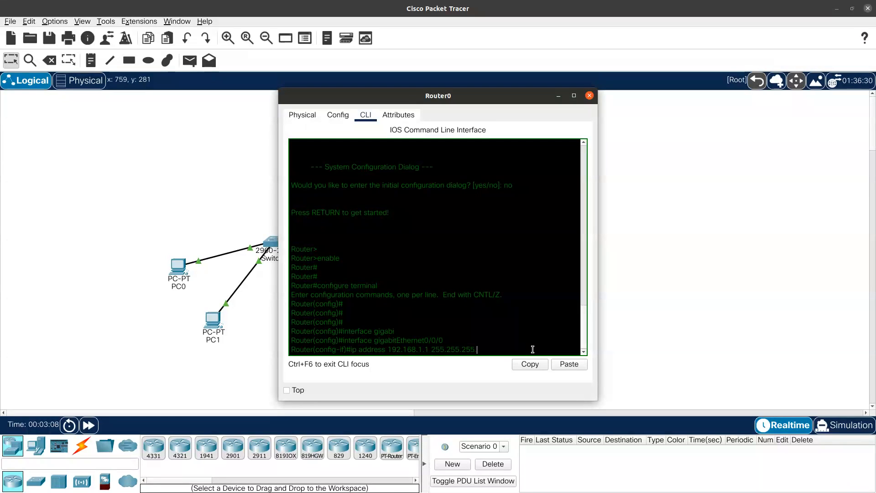
key("Return")
key("Return")
key("Return")
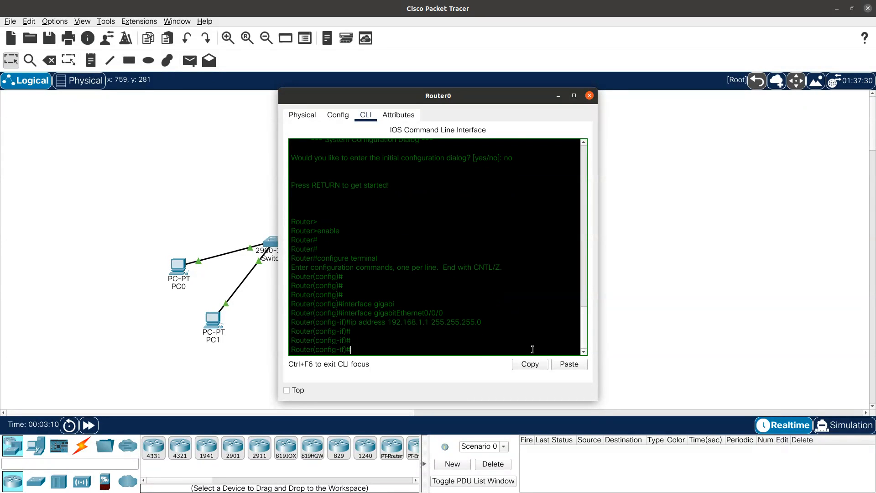
Enable the gigabitEthernet0/0/0 interface with no shutdown, and move the router window aside to uncover the Switch0 side of the topology
type("no shiu")
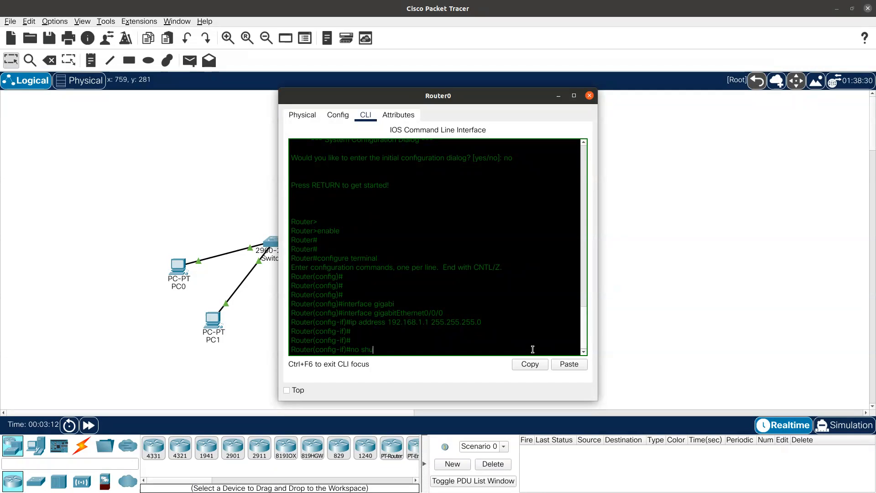
type("tdown")
key("Return")
key("Return")
key("Return")
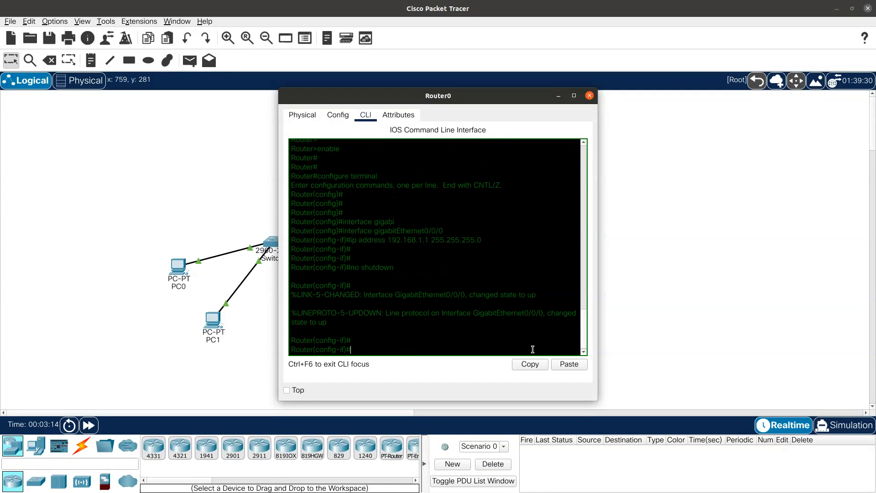
left_click_drag(455, 92, 565, 90)
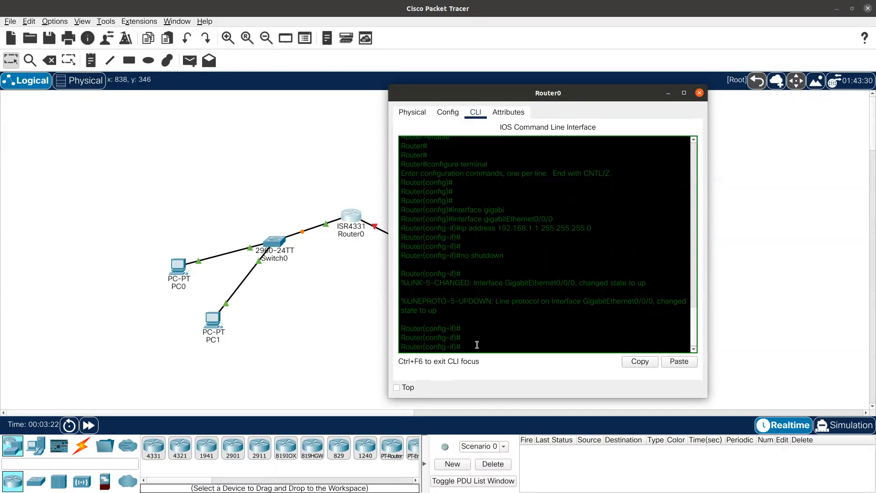
Exit interface and global configuration modes on Router0 to return to privileged mode
type("exitt")
key("Return")
type("exit")
key("Return")
key("Return")
key("Return")
key("Return")
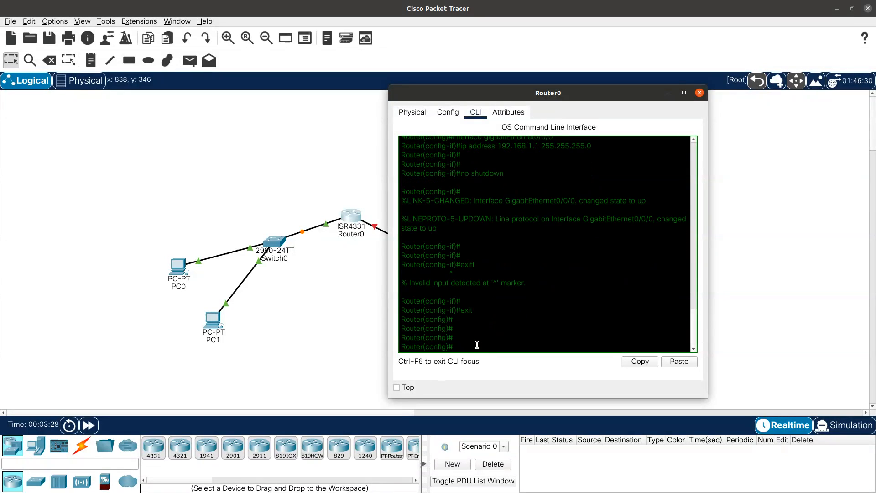
type("exit")
key("Return")
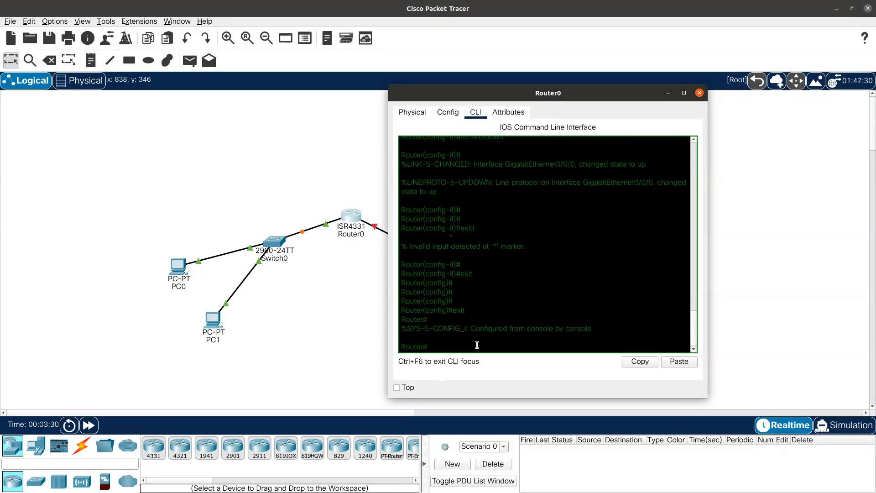
Save Router0's configuration with copy running-config startup-config, accept the default destination filename, and close the router window
type("copy runn")
key("Tab")
type("startu")
key("Tab")
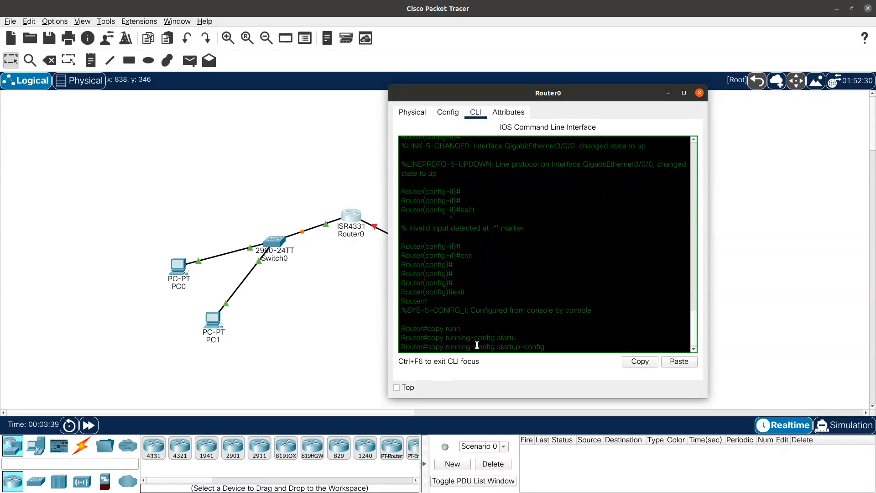
key("Return")
key("Return")
key("Return")
key("Return")
key("Return")
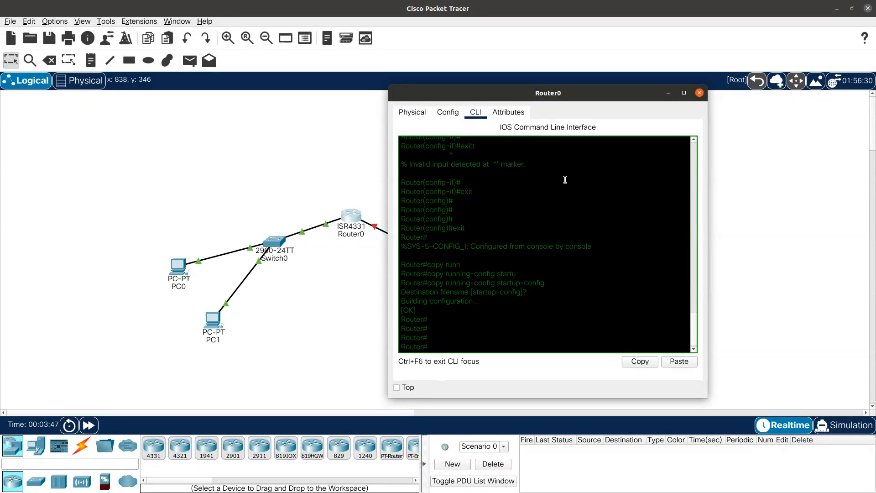
left_click(699, 94)
Display PC1's ARP table by running arp -a in its command prompt, and close the PC1 window
left_click(210, 325)
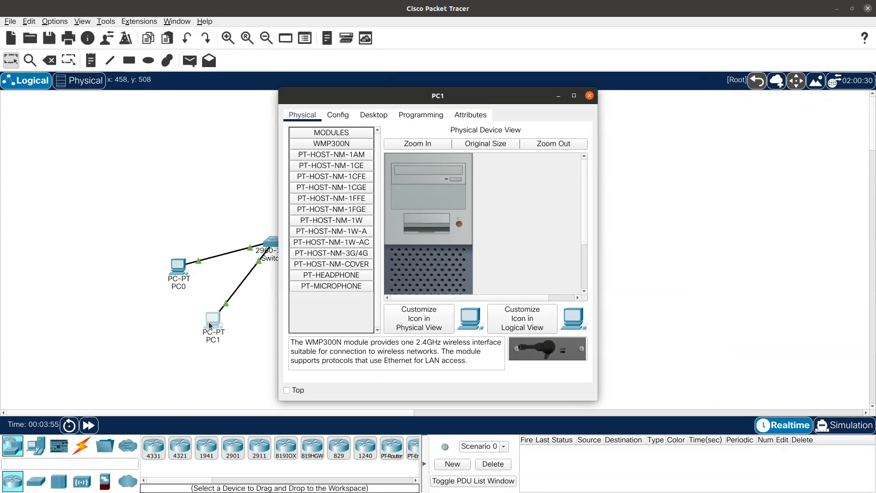
left_click(375, 117)
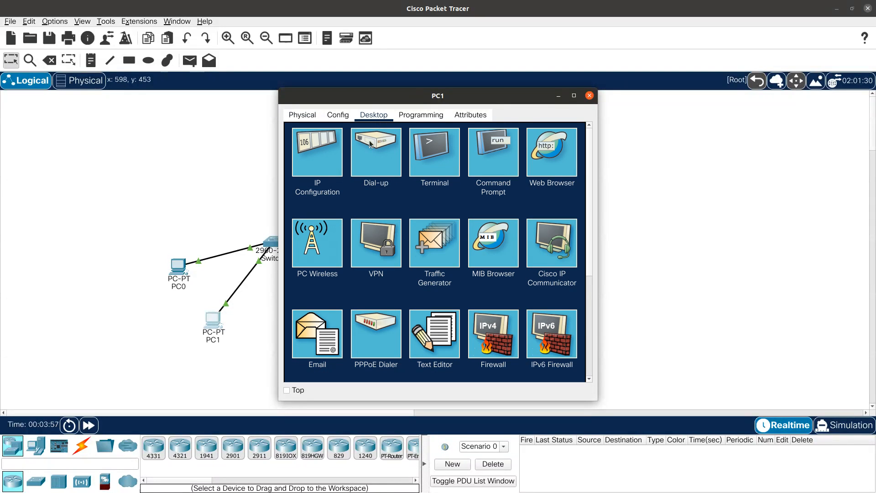
left_click(502, 160)
type("arp -a")
key("Return")
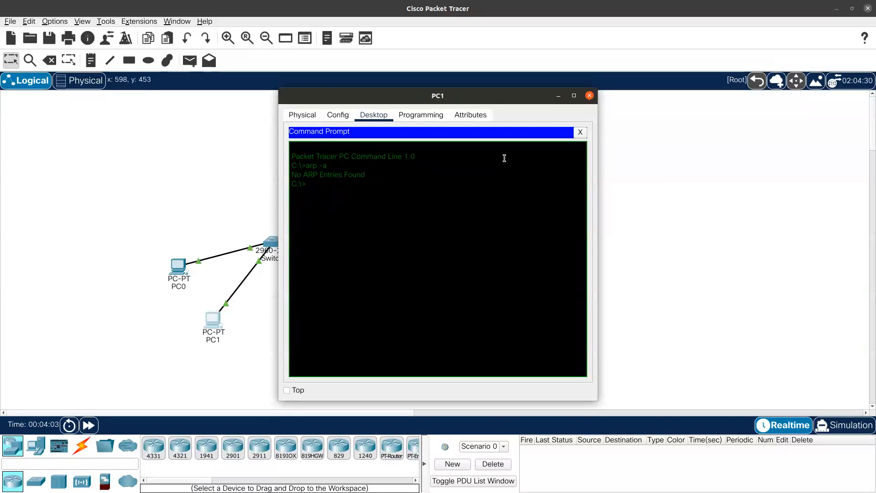
left_click(589, 96)
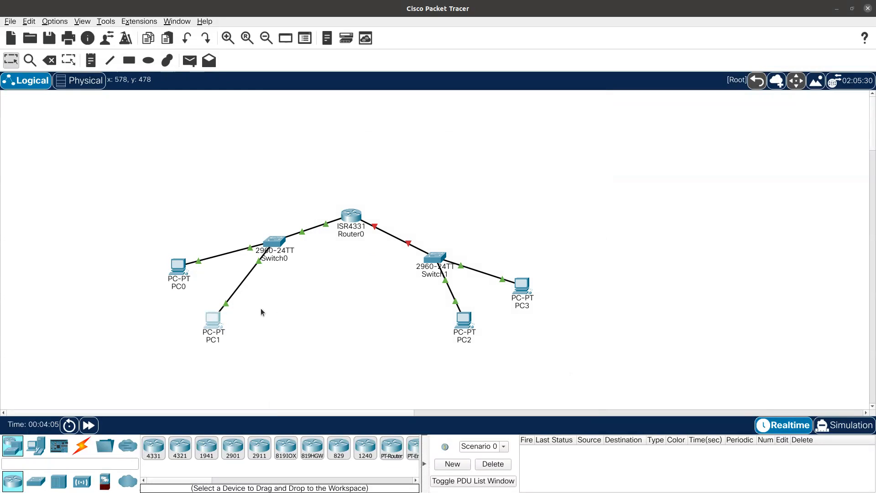
Set PC1's static IPv4 address to 192.168.1.2 with subnet mask 255.255.255.0
left_click(212, 320)
left_click(318, 163)
left_click(412, 187)
type("192")
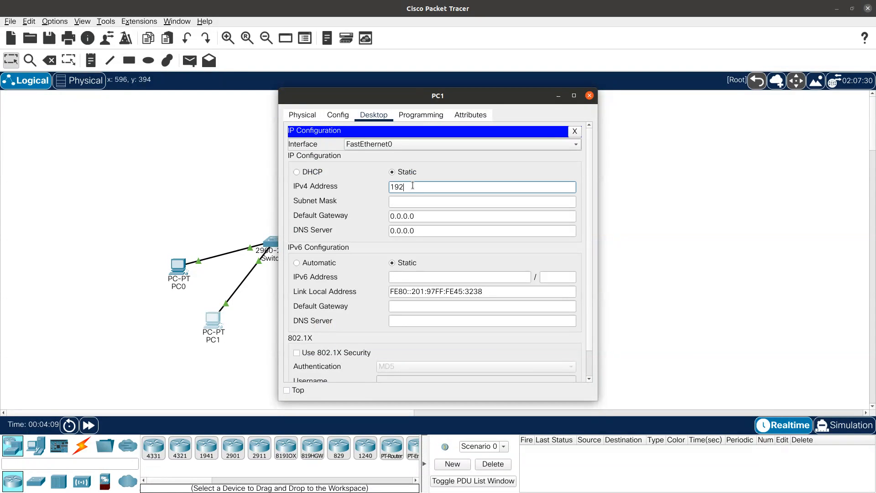
type(".16")
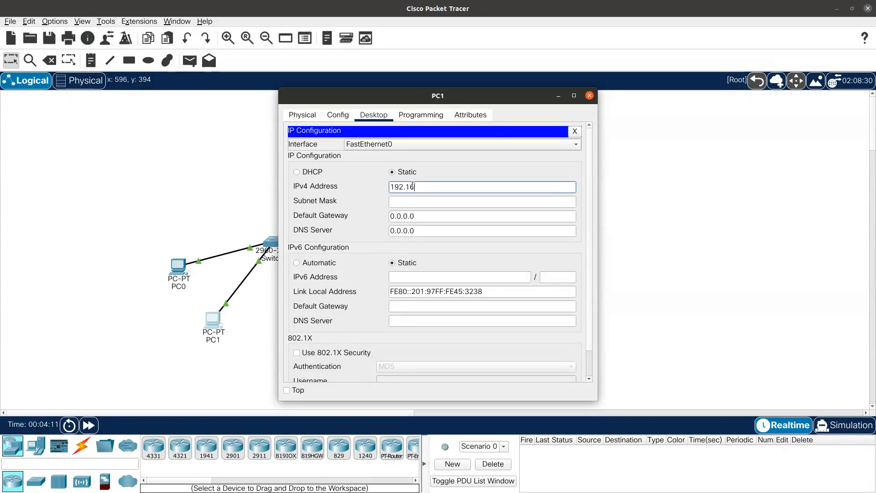
type("8.1.2")
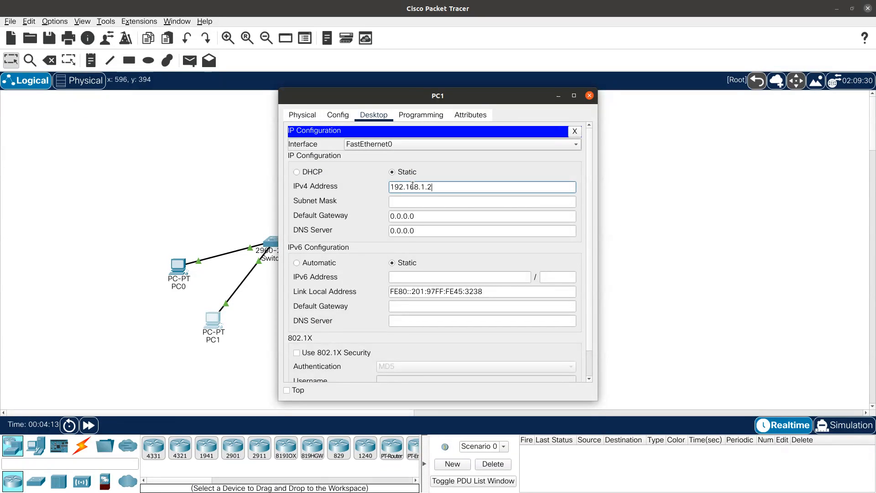
key("Tab")
Set PC1's IPv4 default gateway to 192.168.1.1 and close its window
double_click(409, 217)
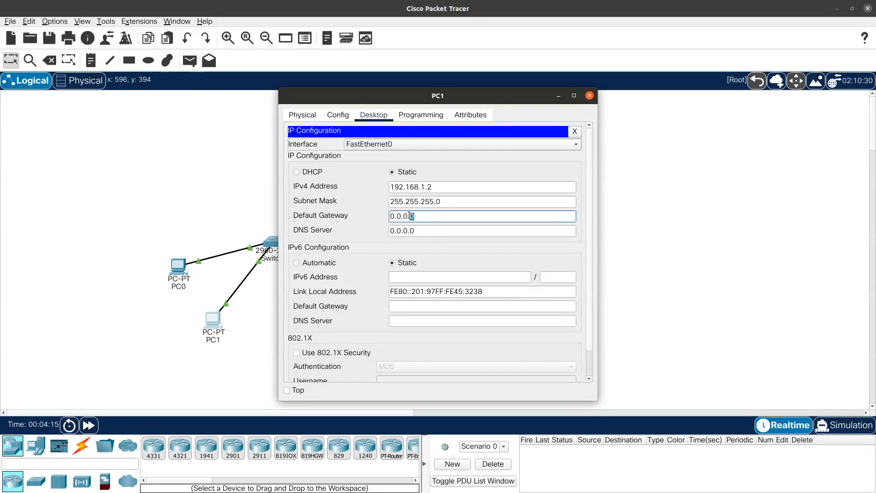
type("192.168.1.1")
key("Tab")
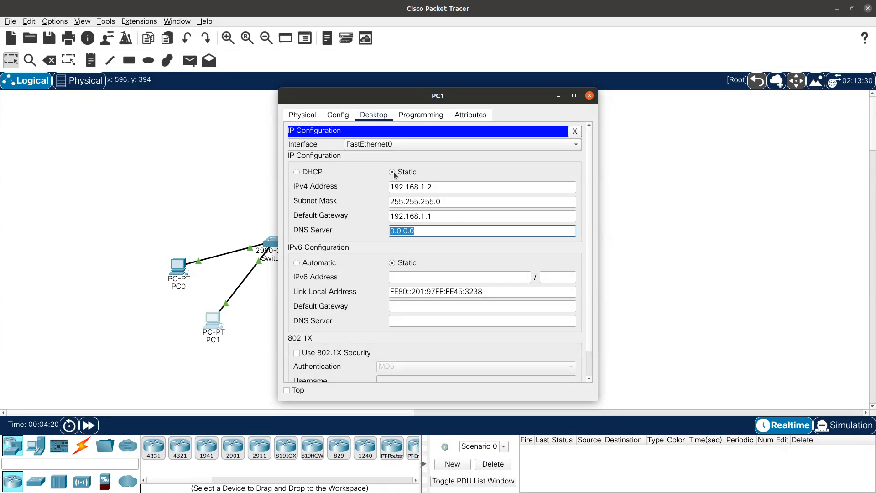
left_click(589, 95)
Set PC0's static IPv4 address to 192.168.1.3 with subnet mask 255.255.255.0
left_click(178, 267)
left_click(374, 115)
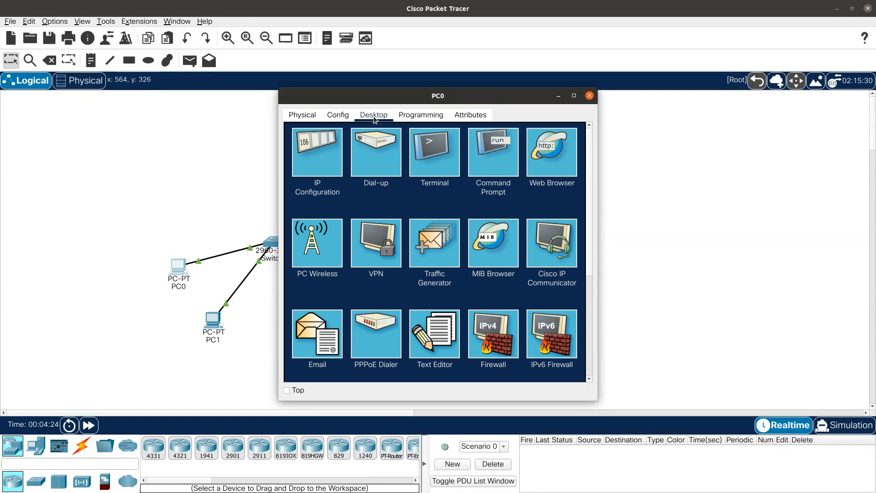
left_click(324, 152)
left_click(401, 188)
type("192")
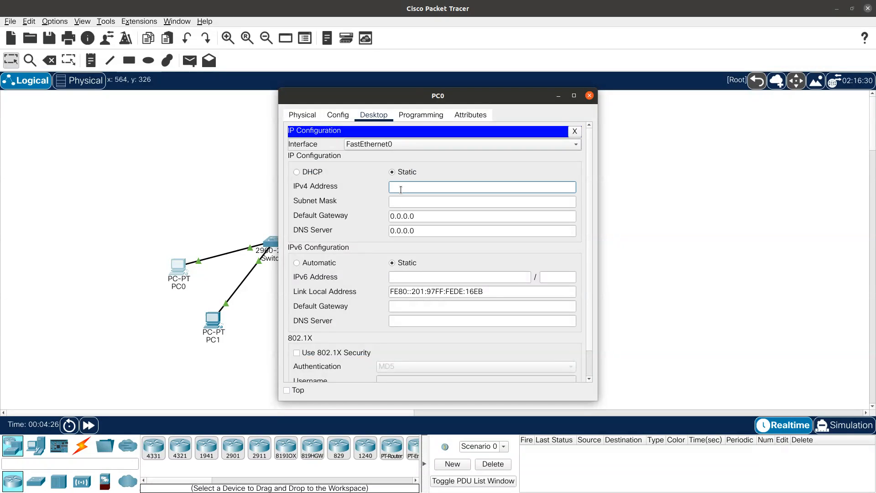
type(".168.")
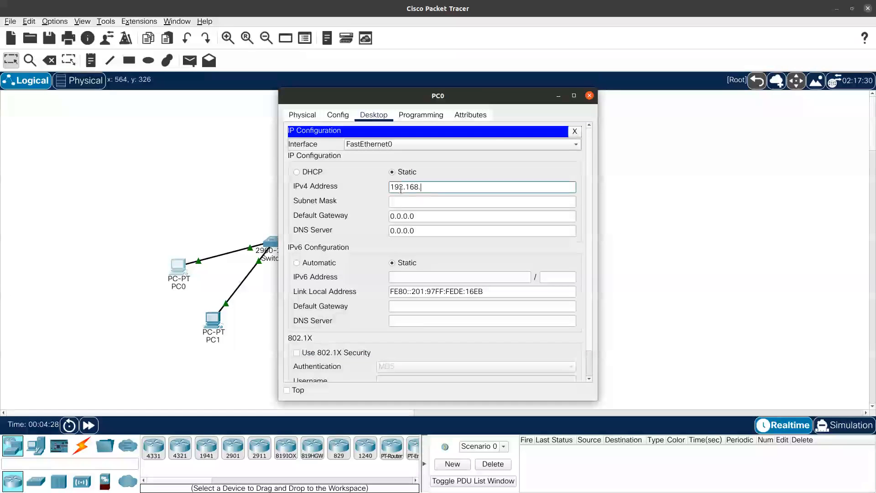
type("1.3")
key("Tab")
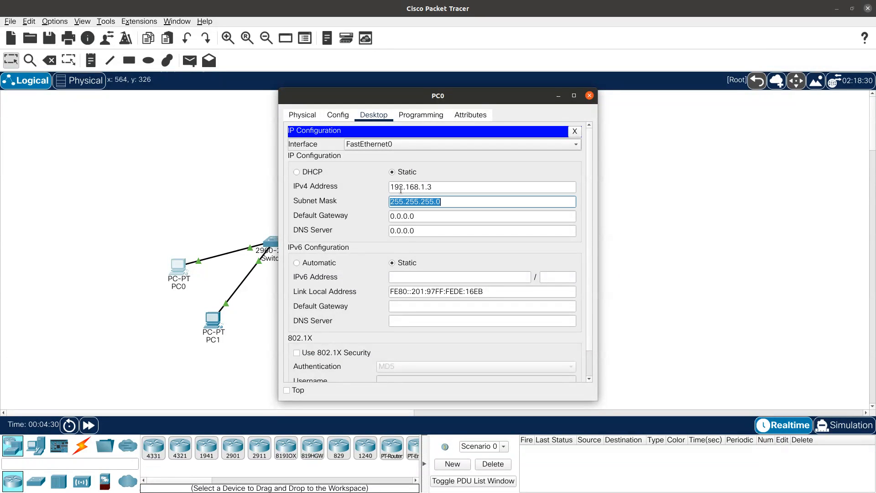
Set PC0's IPv4 default gateway to 192.168.1.1 and close its window
key("Tab")
type("192.18")
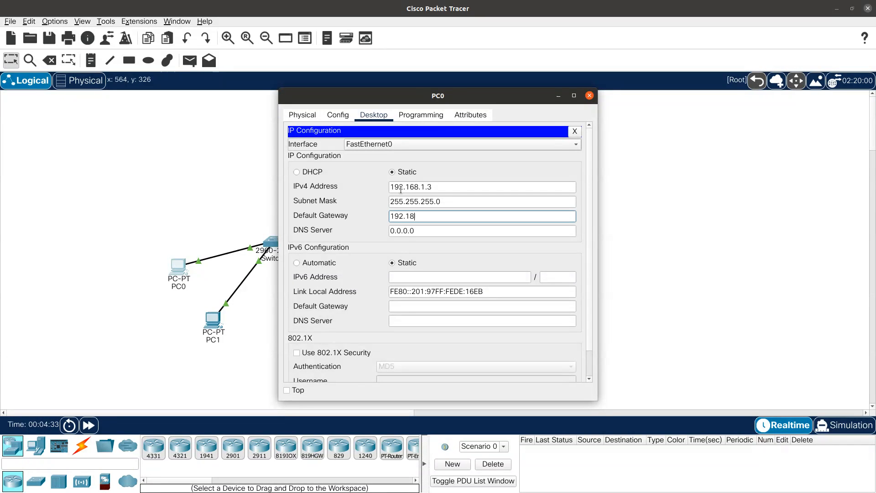
key("BackSpace")
type("68.1.1")
key("Tab")
key("Tab")
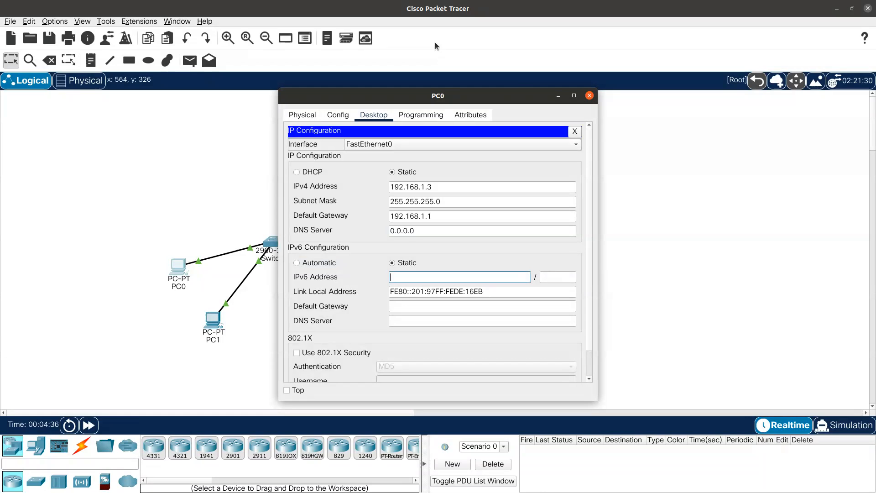
left_click(589, 96)
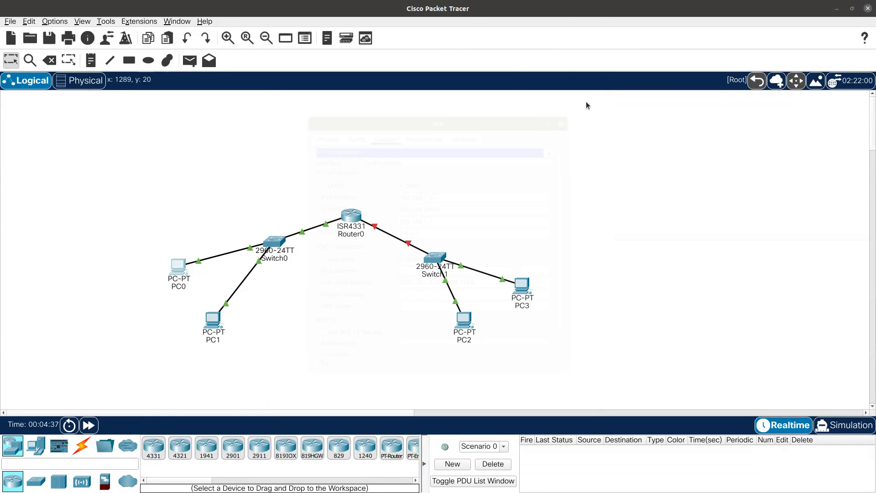
Ping the gateway 192.168.1.1 from PC1's command prompt
left_click(215, 319)
left_click(495, 158)
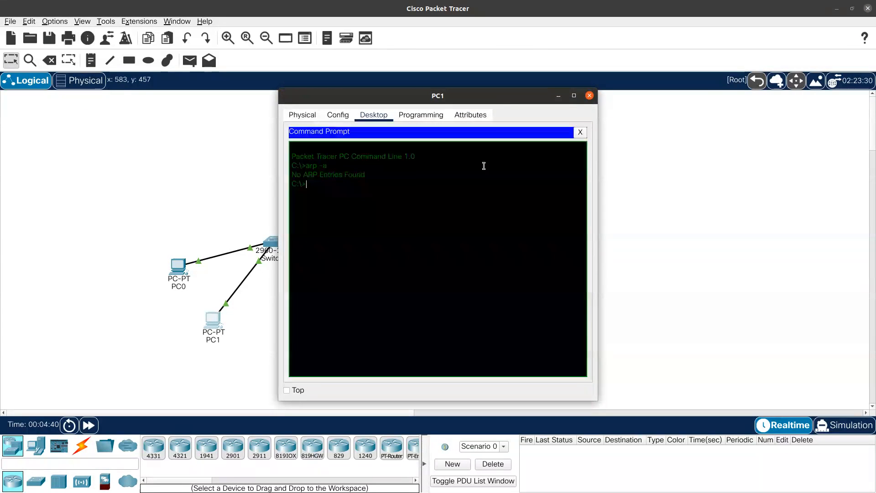
type("ping 192.1")
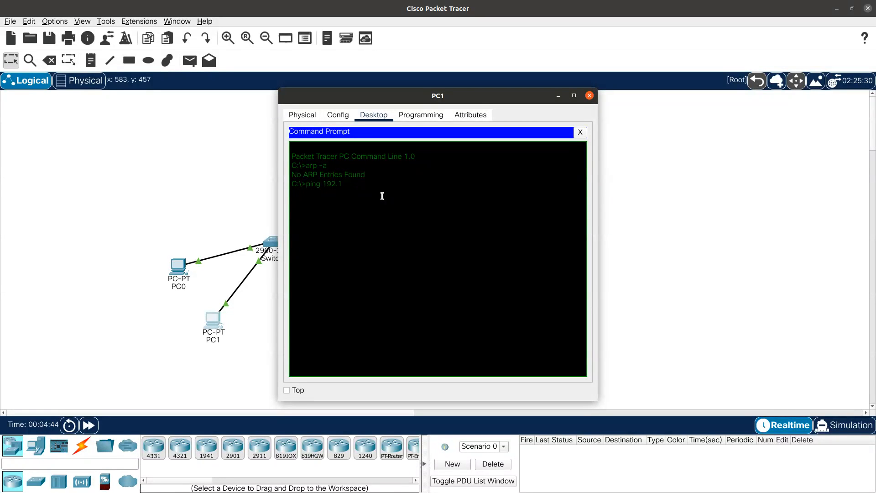
type("68.1.1")
key("Return")
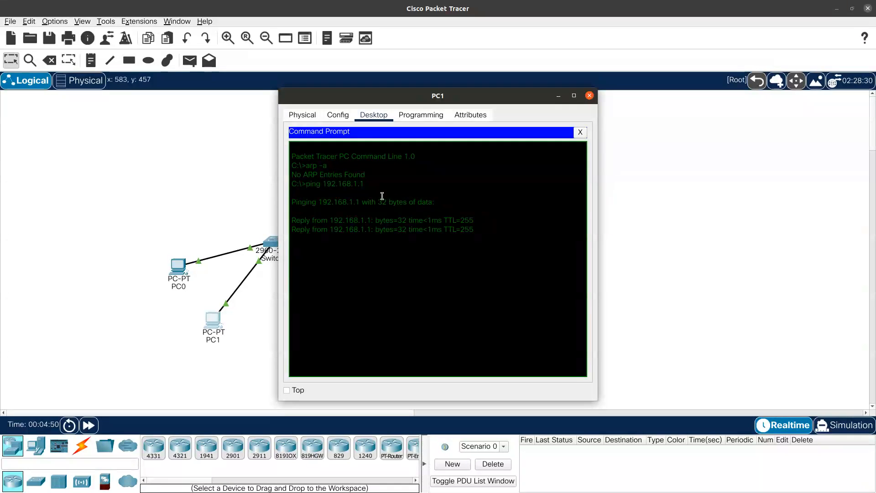
Display PC1's ARP table with arp -a and close its window
type("arp -a")
key("Return")
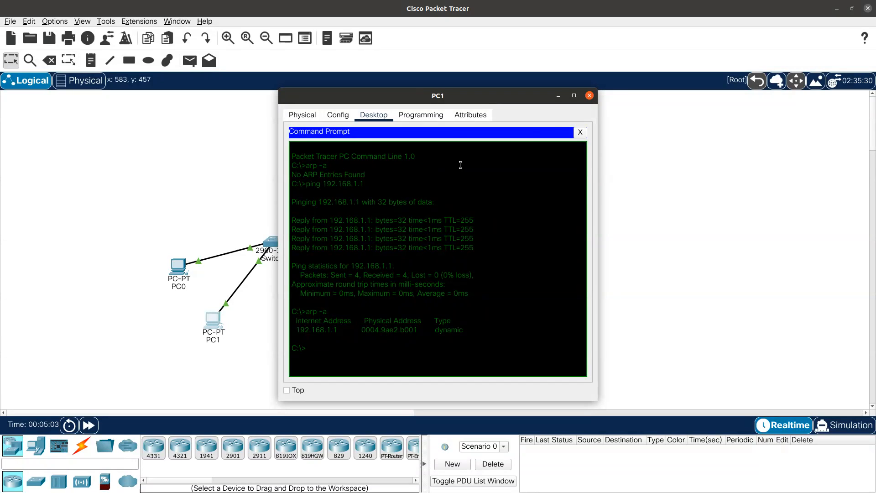
left_click(589, 95)
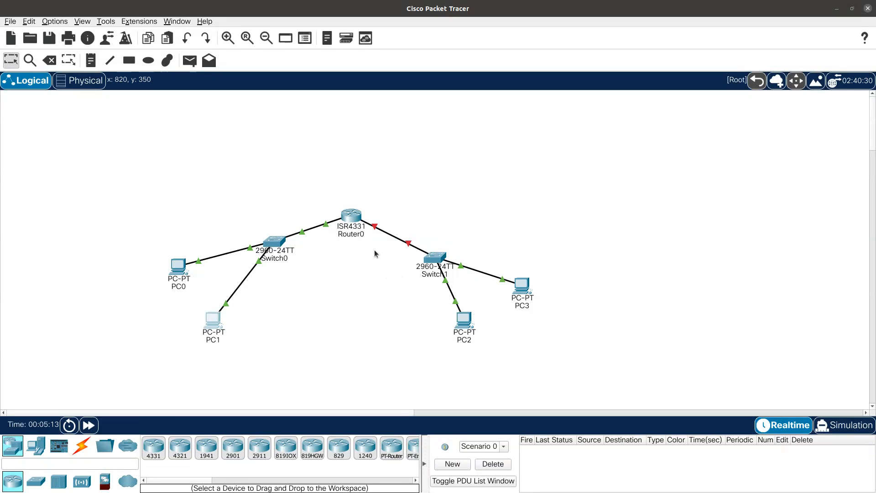
Enter global configuration mode on Router0 with the configure terminal command
left_click(355, 222)
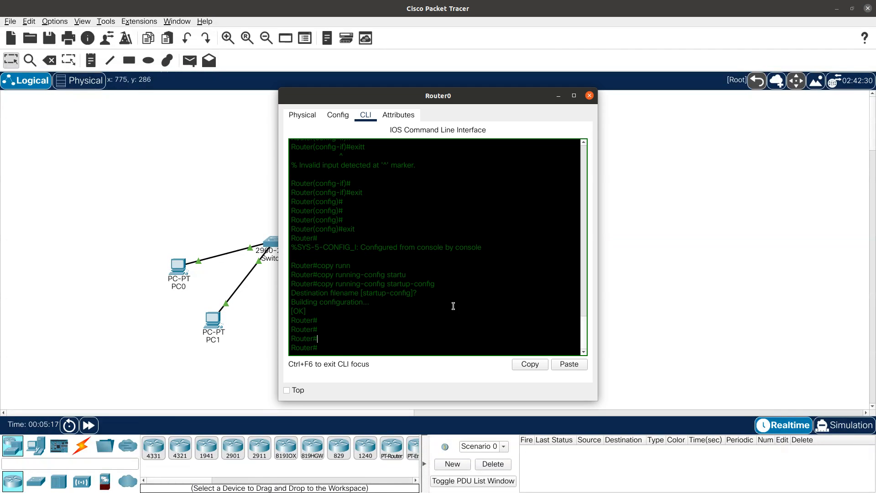
left_click(583, 282)
scroll(474, 316, "down", 8)
type("conf")
key("Tab")
type("ter")
key("Tab")
key("Return")
key("Return")
key("Return")
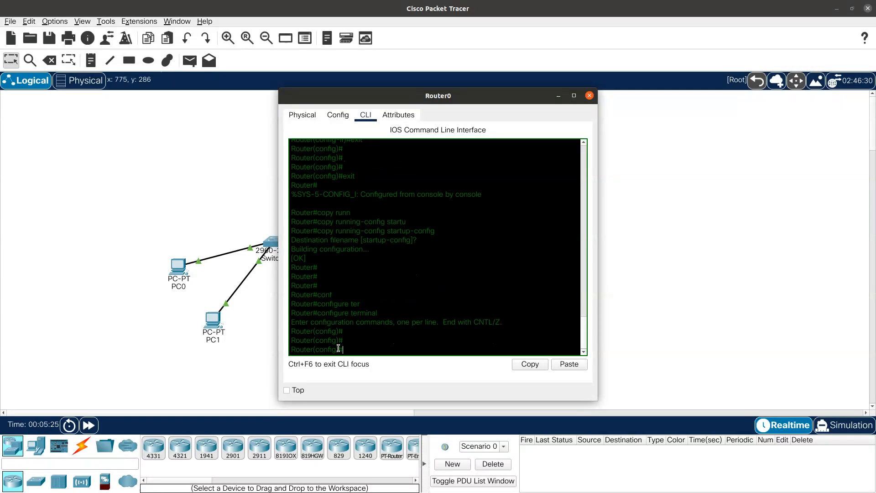
Enter interface configuration mode for gigabitEthernet0/0/1 on Router0
type("inte")
type("face")
type("0/0/")
key("Tab")
type("ig")
key("Tab")
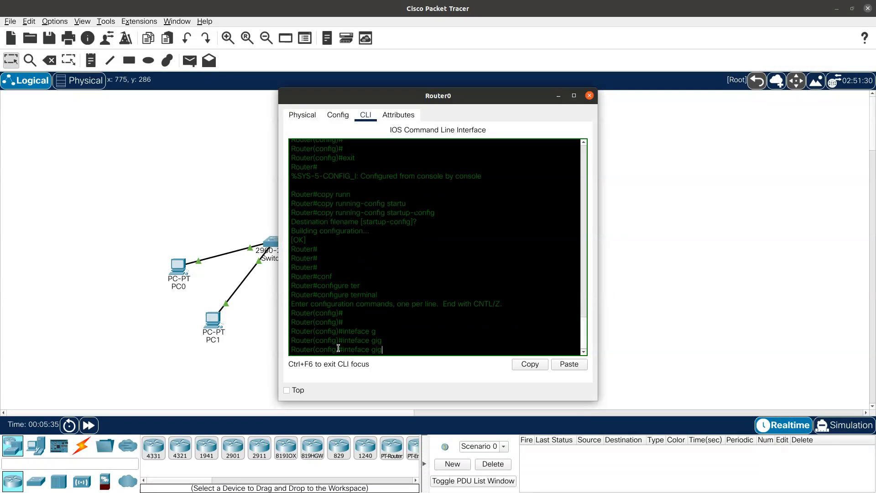
type("a")
key("Tab")
key("BackSpace")
key("BackSpace")
key("BackSpace")
key("BackSpace")
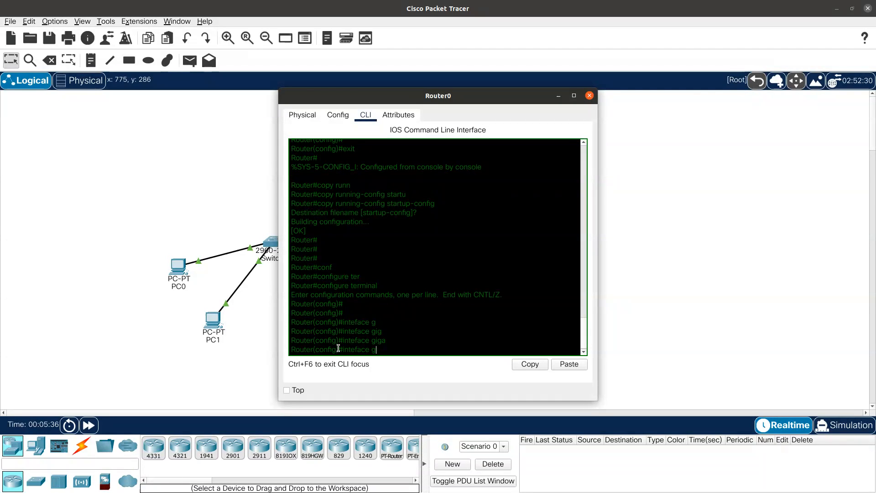
type("g")
key("Tab")
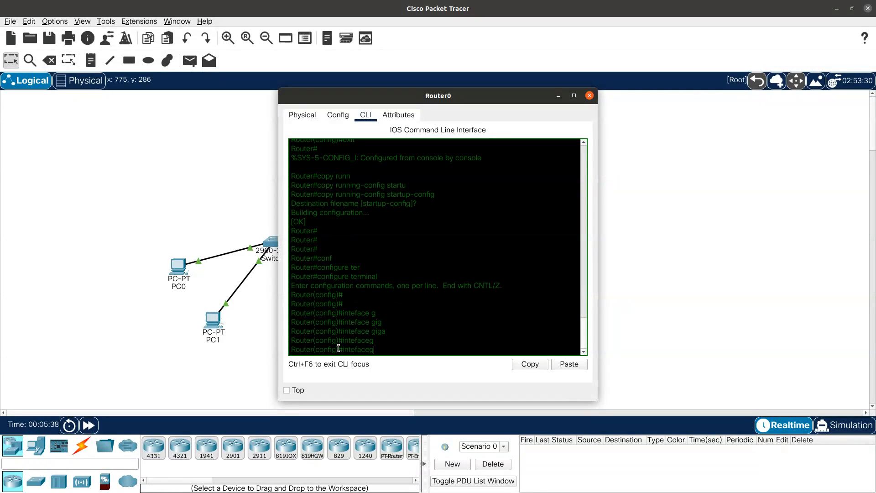
key("BackSpace")
key("BackSpace")
key("BackSpace")
key("Tab")
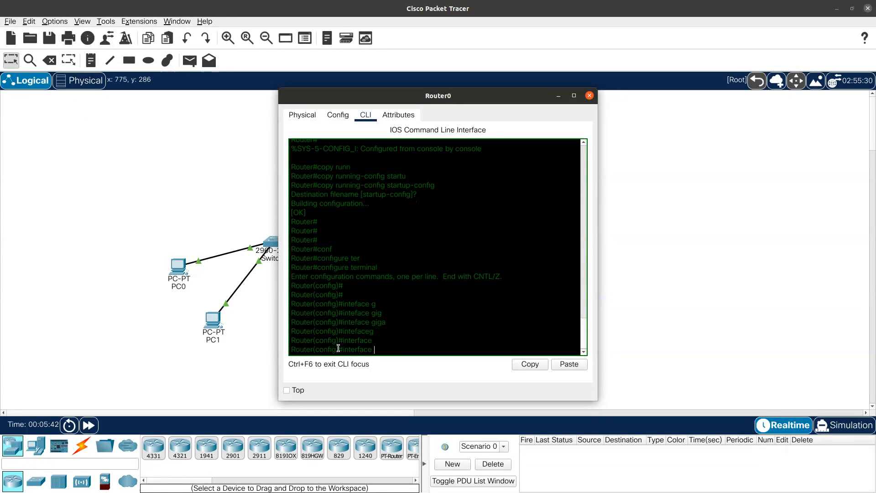
type("g")
key("Tab")
type("0.")
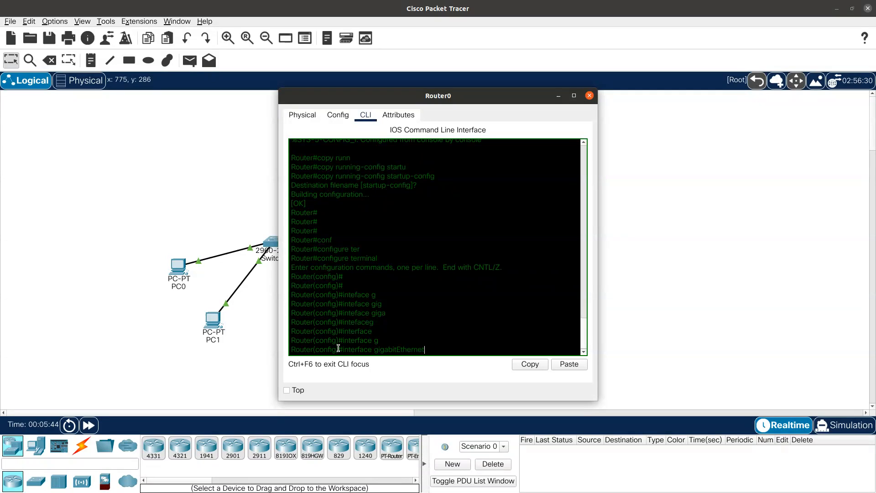
type("0/1")
key("Return")
key("Return")
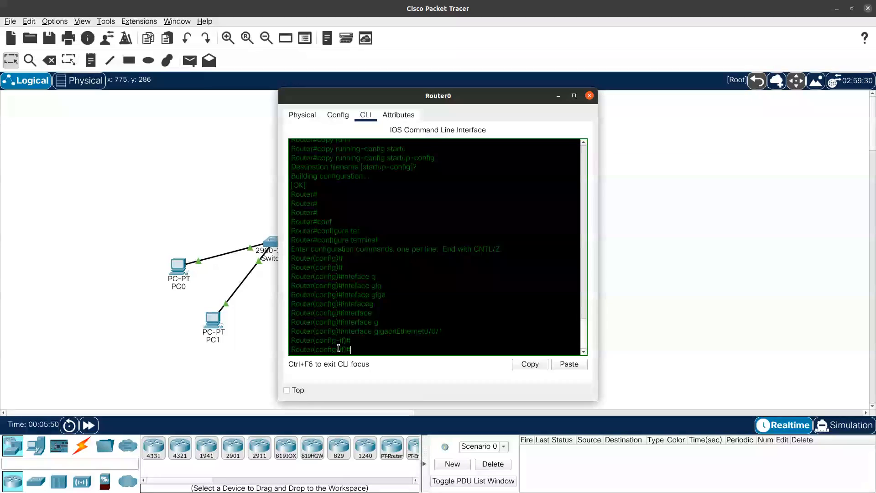
Assign IP address 192.168.2.1 with subnet mask 255.255.255.0 to Router0's gigabitEthernet0/0/1 interface
type("ip address ")
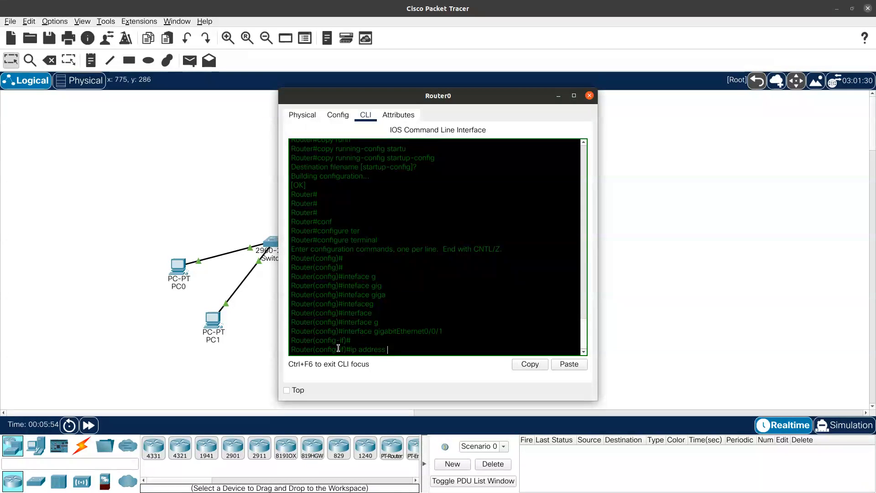
type("192.168.2.1 255.255.25")
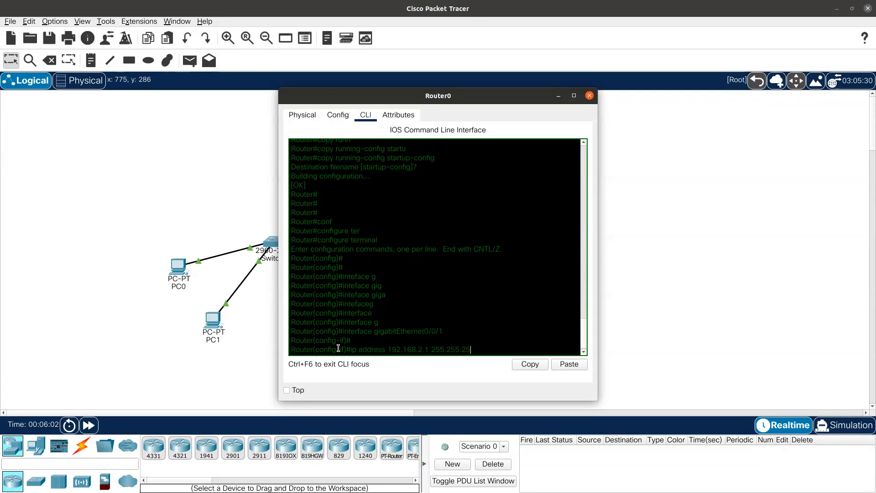
type("5.0")
key("Return")
key("Return")
key("Return")
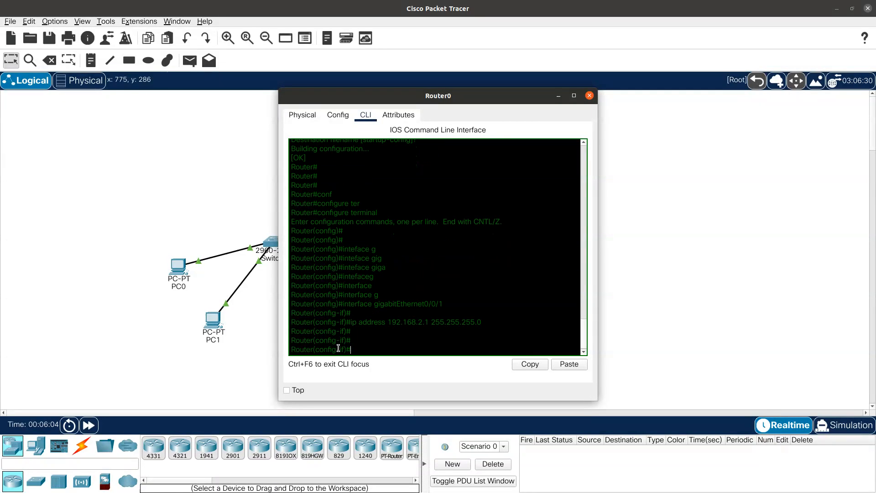
Enable Router0's gigabitEthernet0/0/1 interface with the no shutdown command
type("no shutdown")
key("Return")
key("Return")
key("Return")
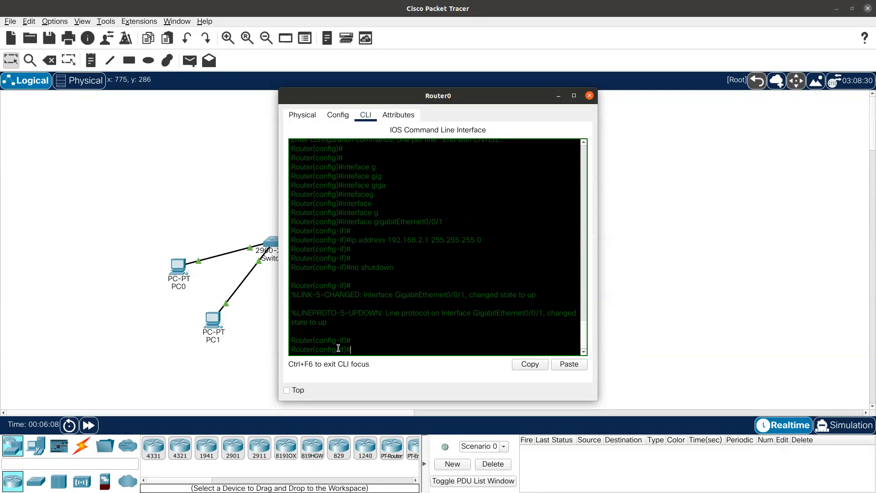
Exit interface and global configuration modes on Router0 to return to privileged mode
type("exit")
key("Return")
key("Return")
key("Return")
key("Return")
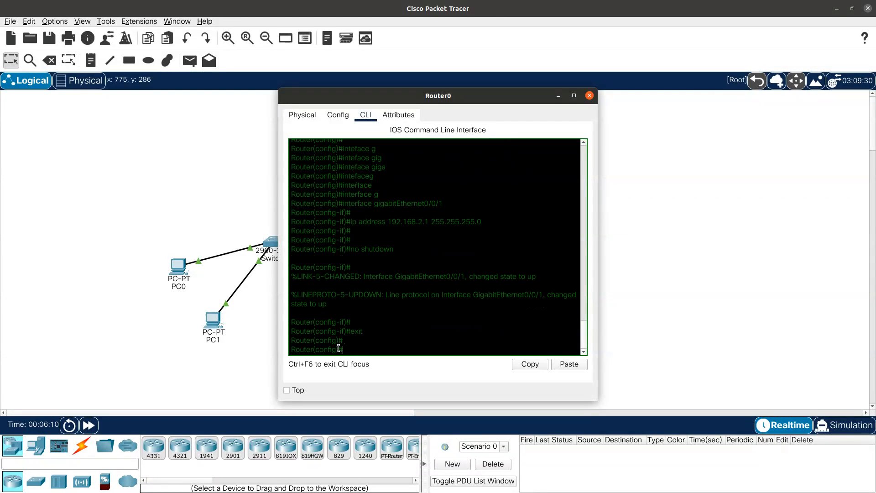
type("exit")
key("Return")
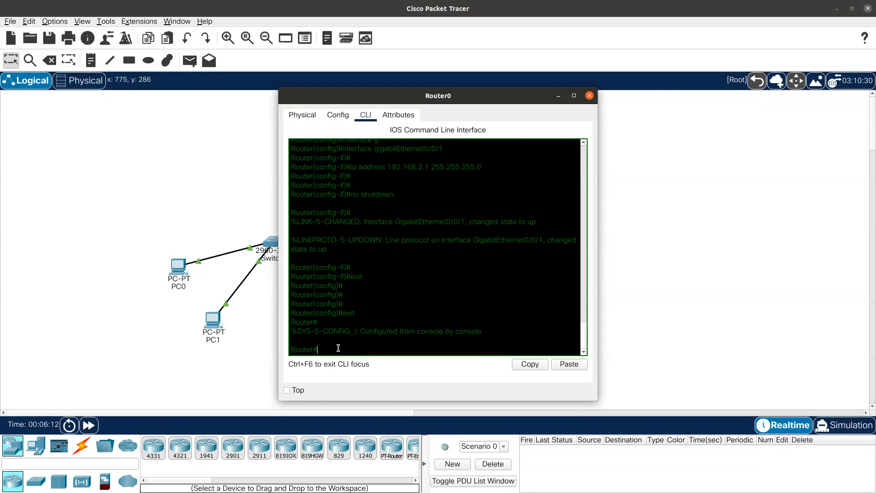
Save Router0's configuration by copying running-config to startup-config under the default destination filename
type("copy run")
key("Tab")
type("start")
key("Tab")
key("Return")
key("Return")
key("Return")
key("Return")
key("Return")
key("Return")
Display Router0's ARP table with show ip arp and close its window
type("ex")
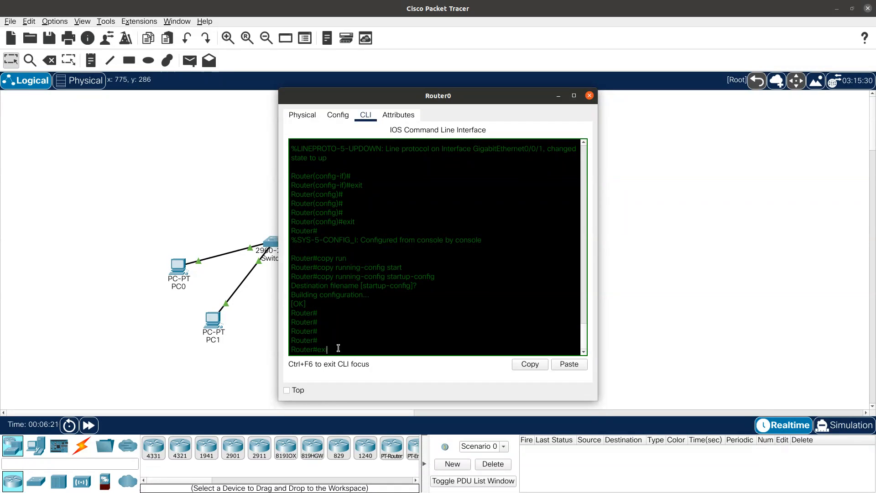
type("itshow ip arp")
key("Return")
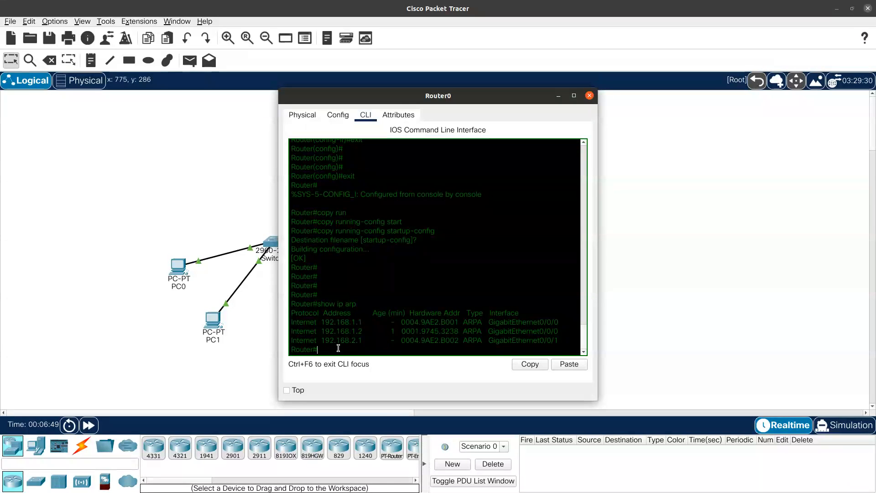
left_click(590, 96)
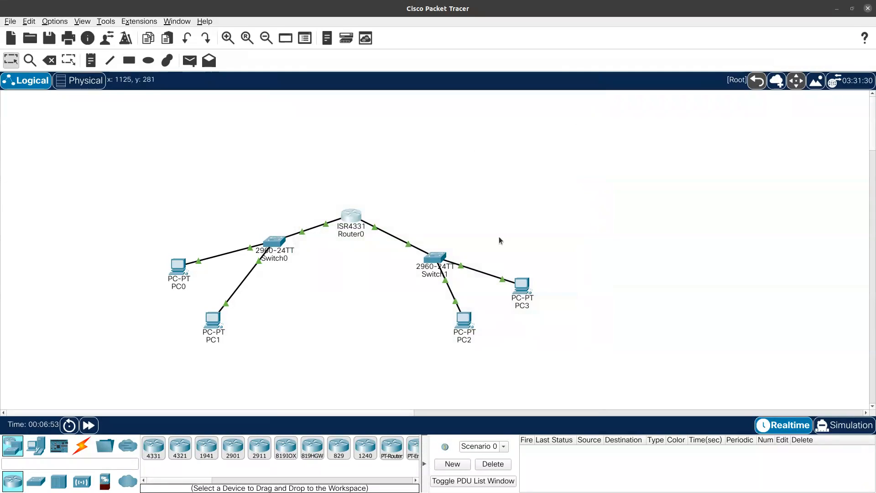
Set PC2's static IPv4 address to 192.168.2.2 with subnet mask 255.255.255.0
left_click(521, 287)
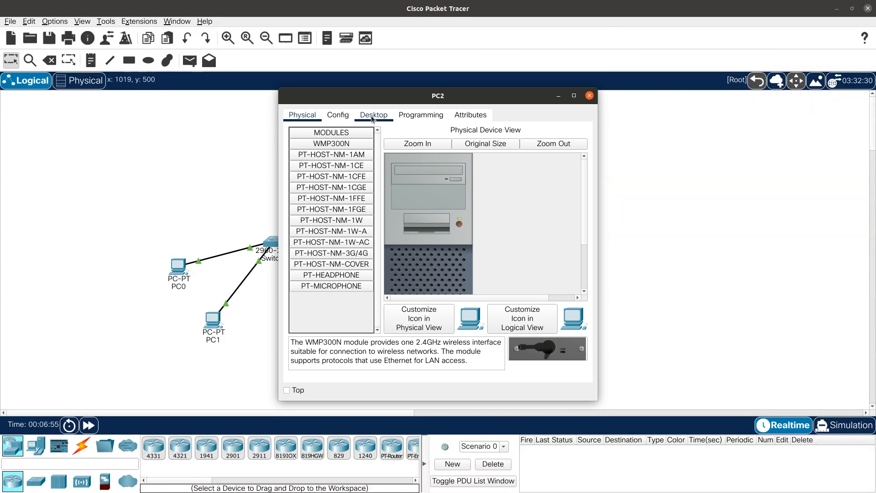
left_click(372, 118)
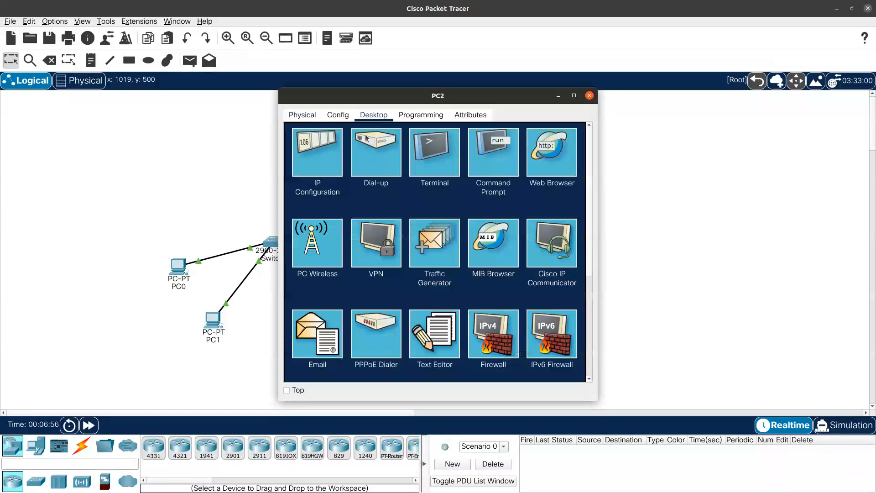
left_click(316, 155)
left_click(395, 186)
type("192")
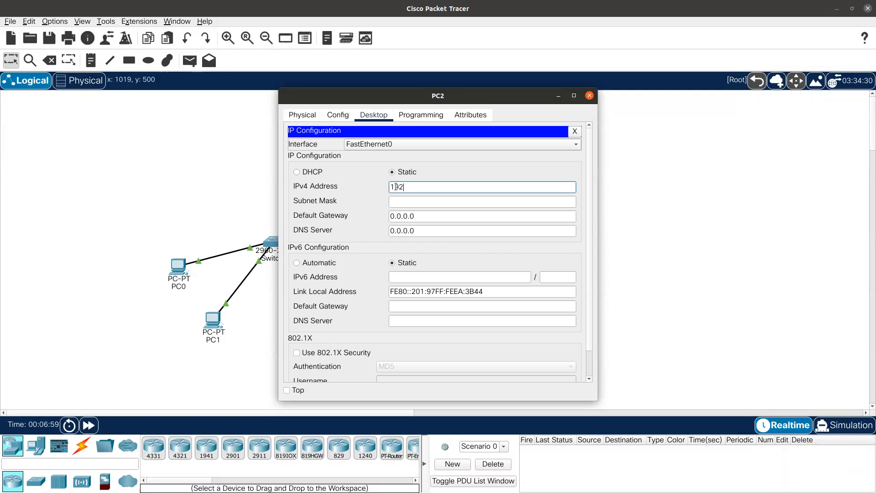
type(".168.2.2")
key("Tab")
Set PC2's IPv4 default gateway to 192.168.2.1 and close its window
key("Tab")
type("19")
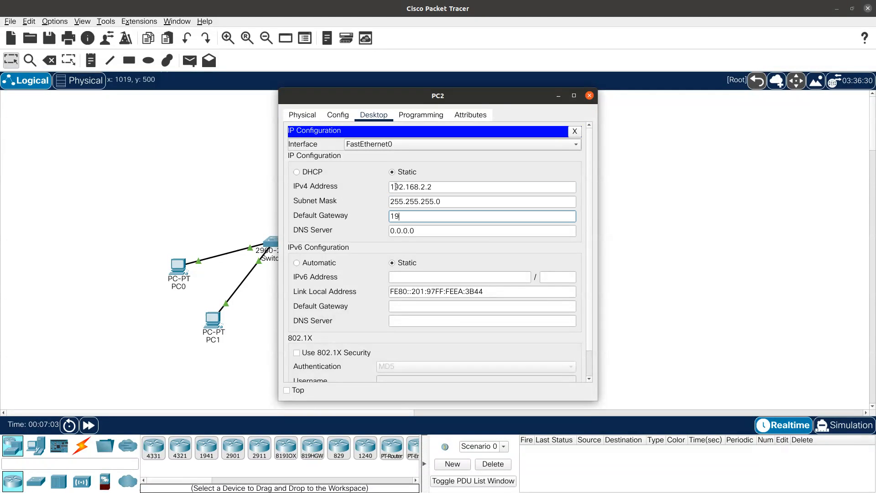
type("2.168.2.1")
key("Tab")
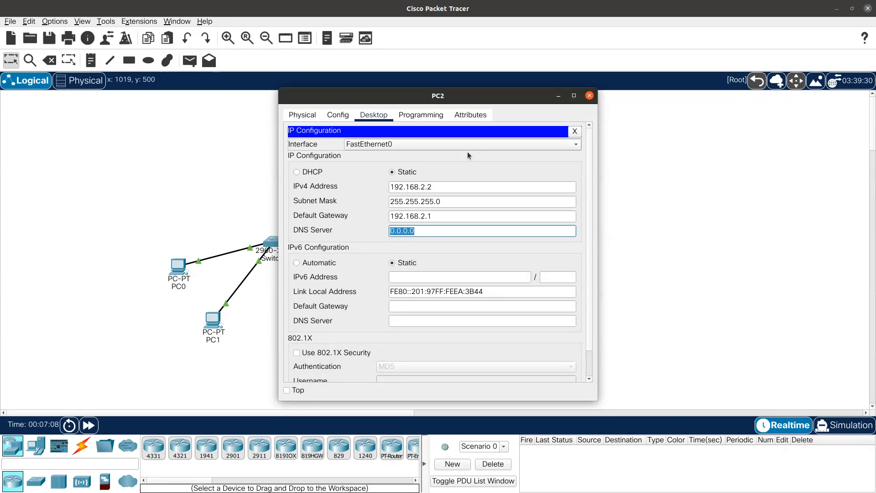
left_click(590, 96)
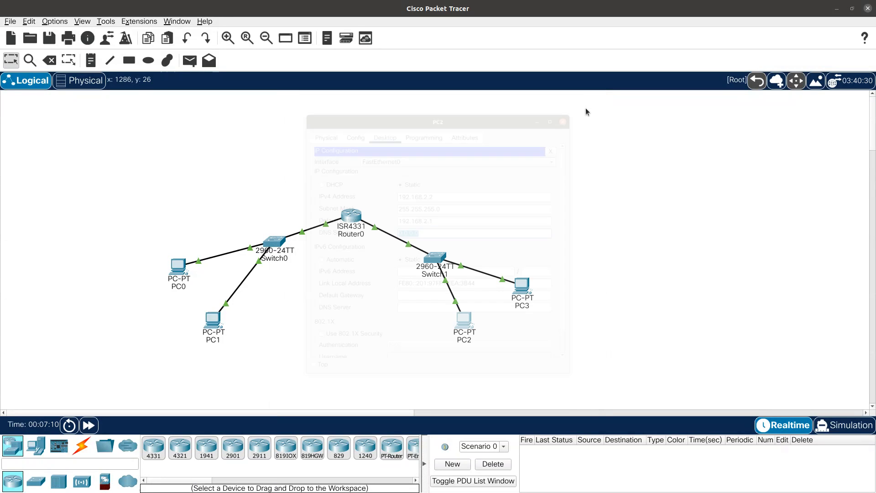
Set PC3's static IPv4 address to 192.168.2.3 with subnet mask 255.255.255.0
left_click(522, 286)
left_click(375, 117)
left_click(321, 159)
left_click(403, 188)
type("192.168.2.3")
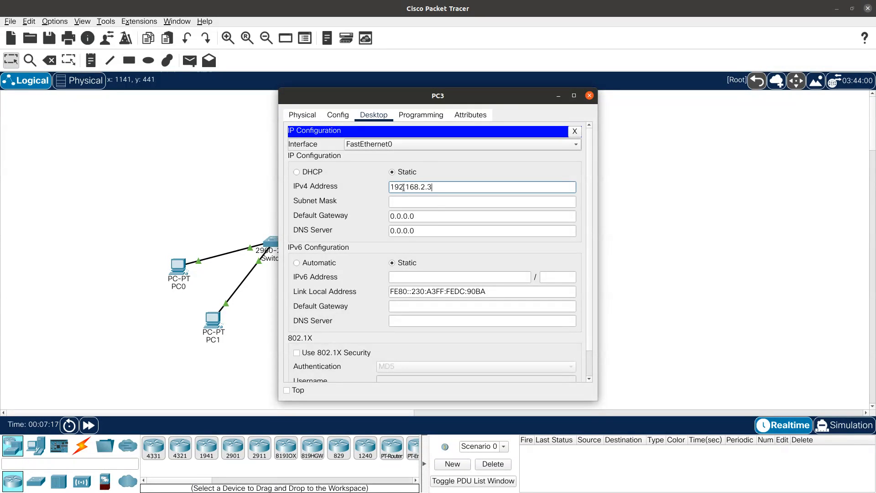
key("Tab")
Set PC3's IPv4 default gateway to 192.168.2.1 and close its window
key("Tab")
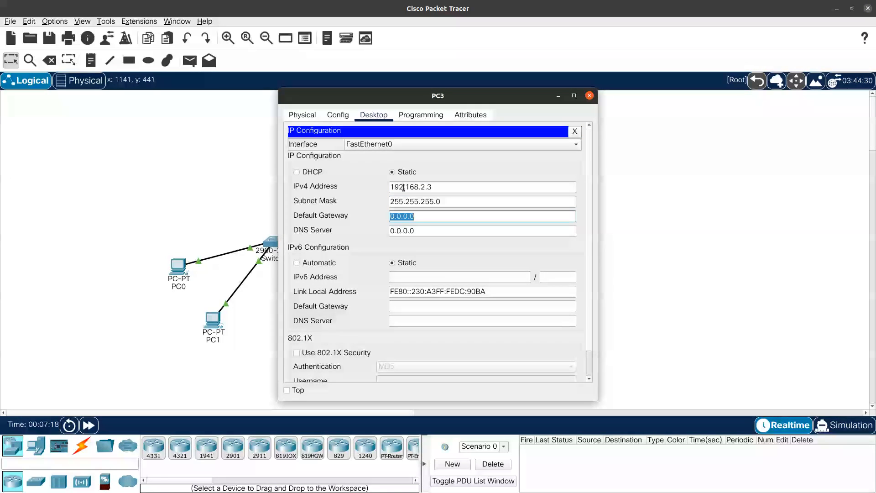
type("192.168.2")
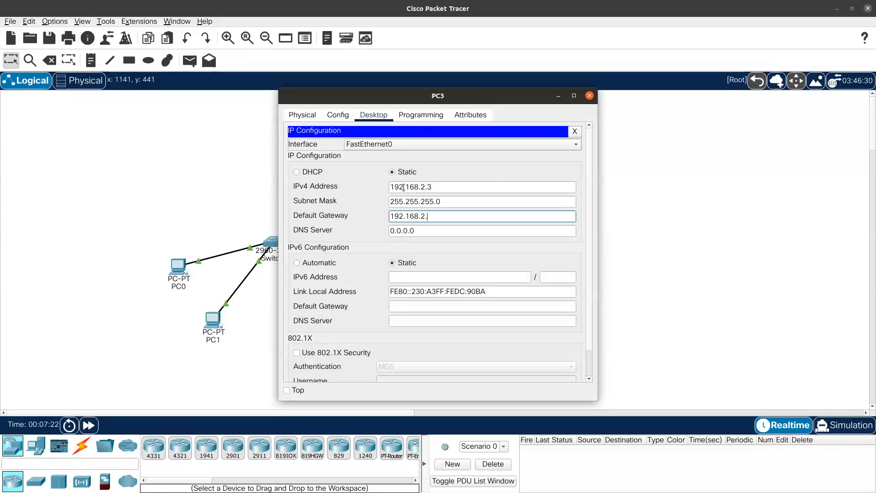
type(".1")
key("Tab")
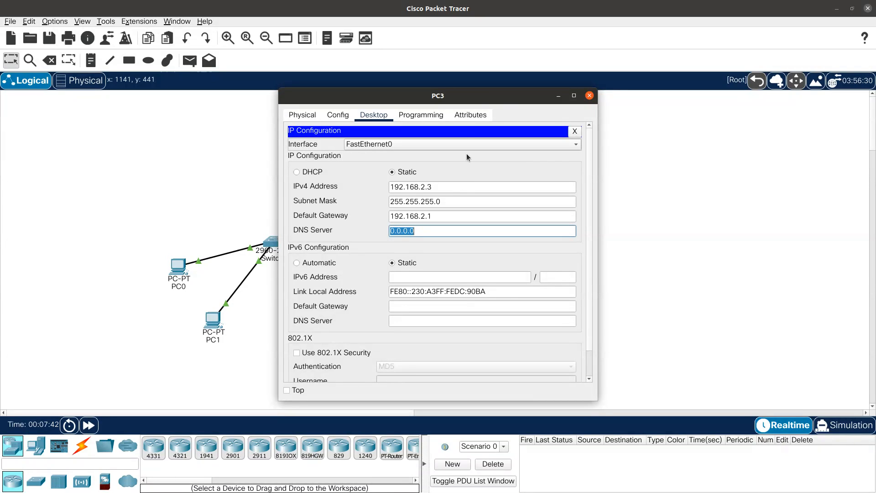
left_click(589, 96)
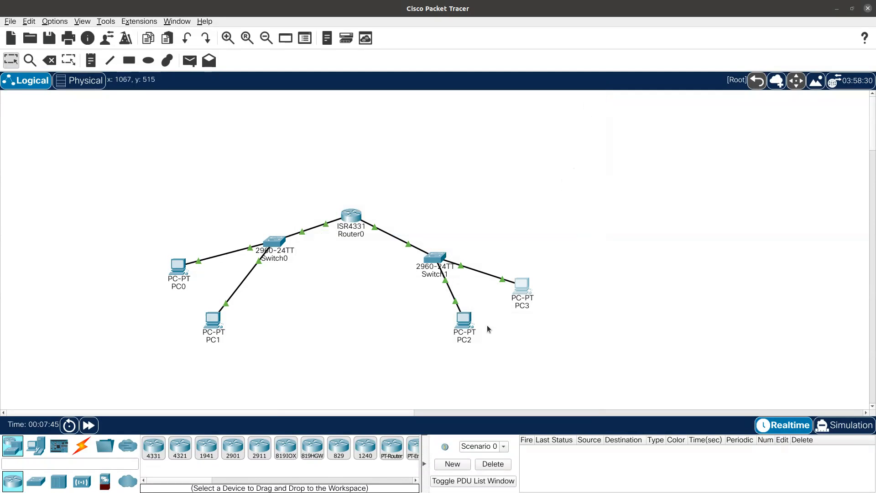
Ping PC1 at 192.168.1.2 from PC2's command prompt
left_click(464, 320)
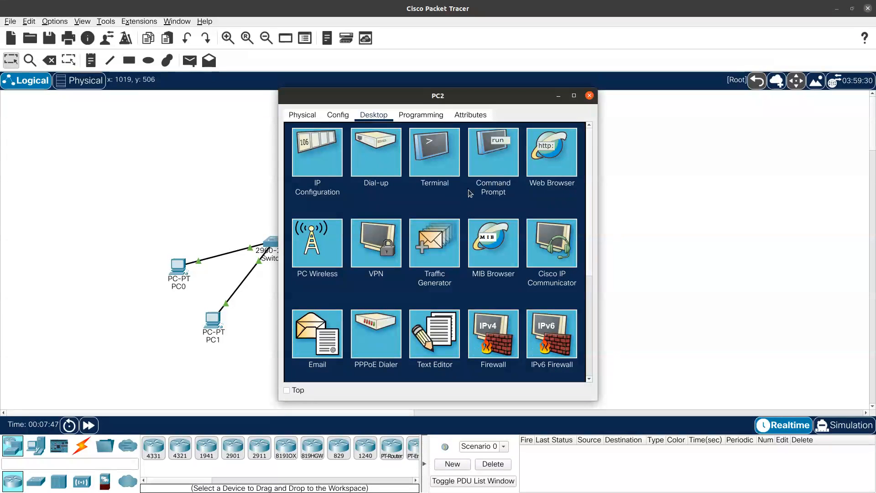
left_click(483, 166)
type("ping 192.168.1.")
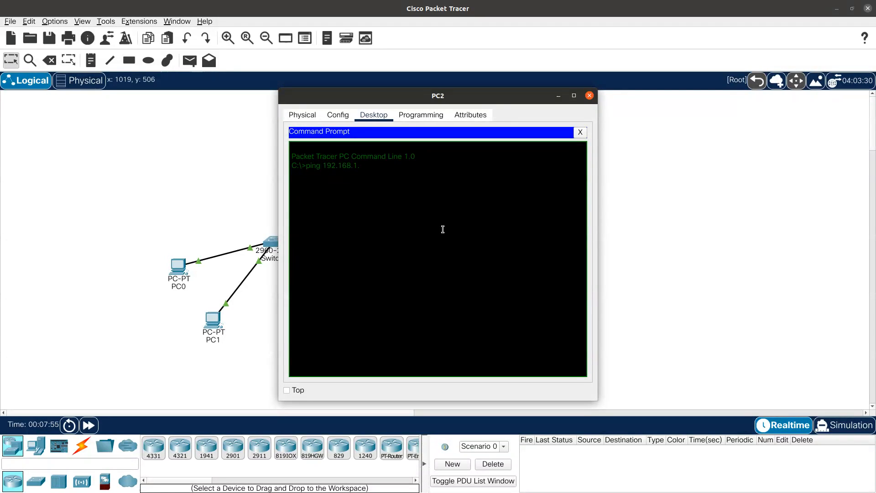
type("2")
key("Return")
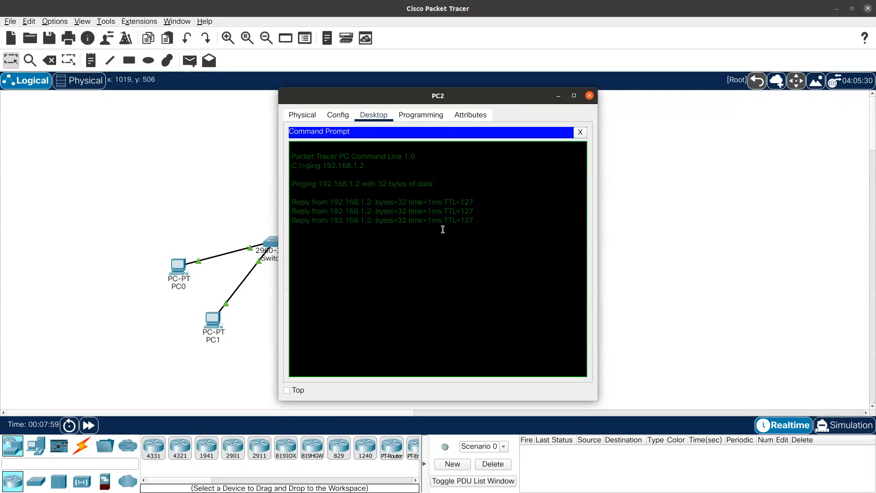
Display PC2's ARP table with arp -a and close its window
type("arp -a")
key("Return")
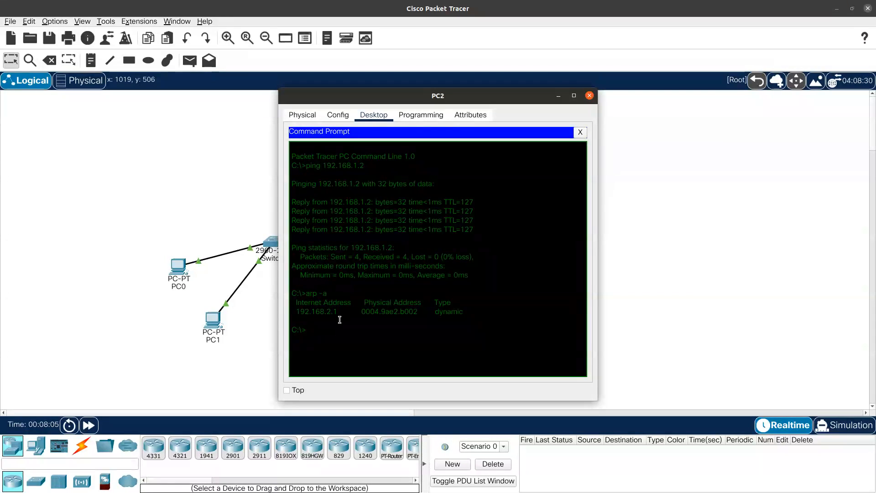
left_click(589, 95)
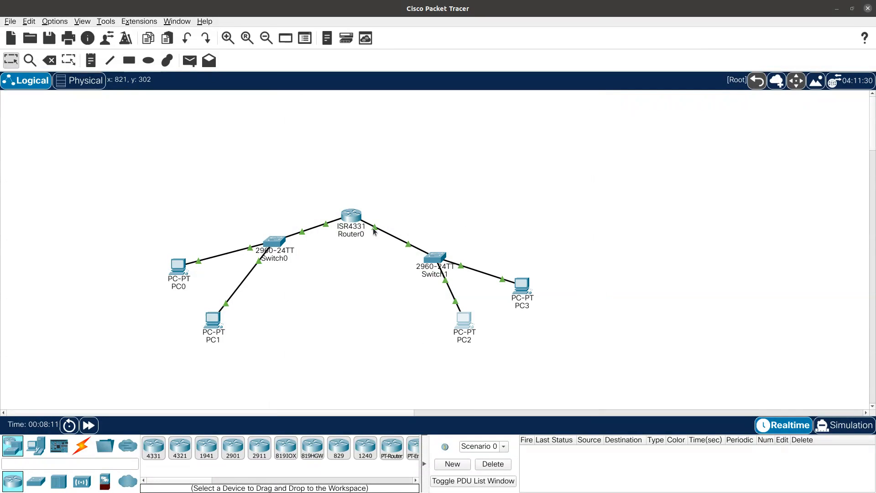
Reopen Router0's command line and display its ARP table again with show ip arp
left_click(355, 227)
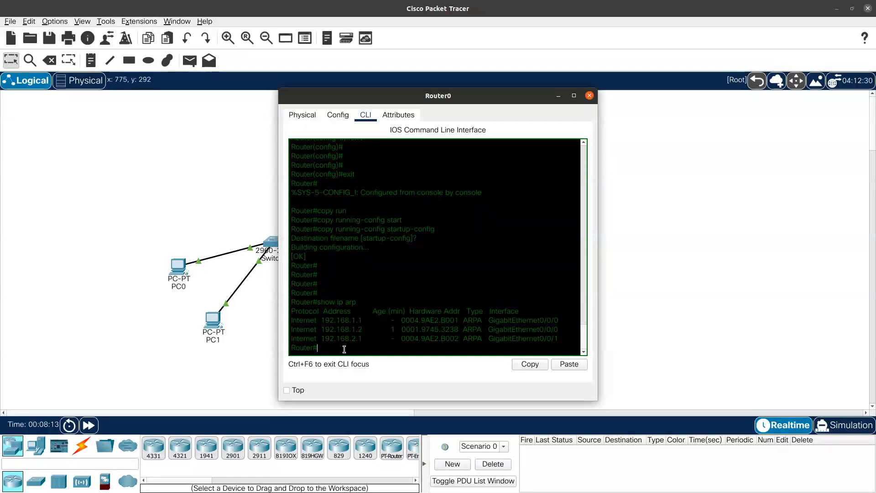
type("show ip arp")
key("Return")
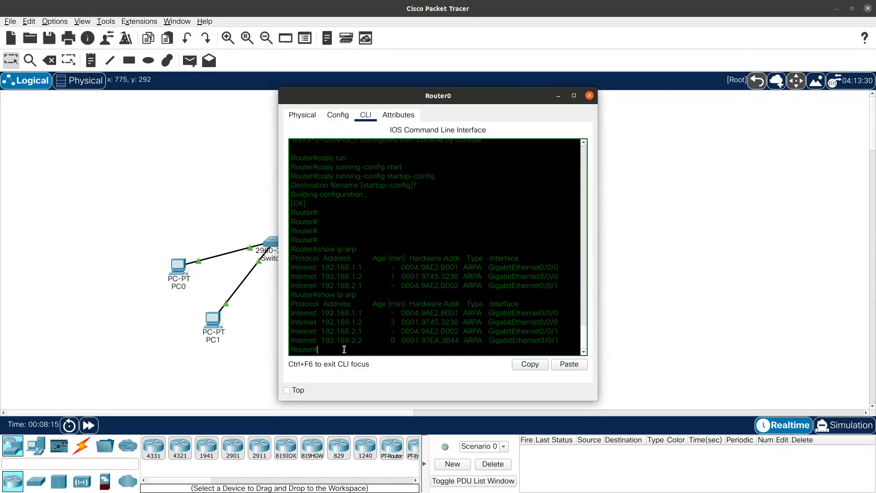